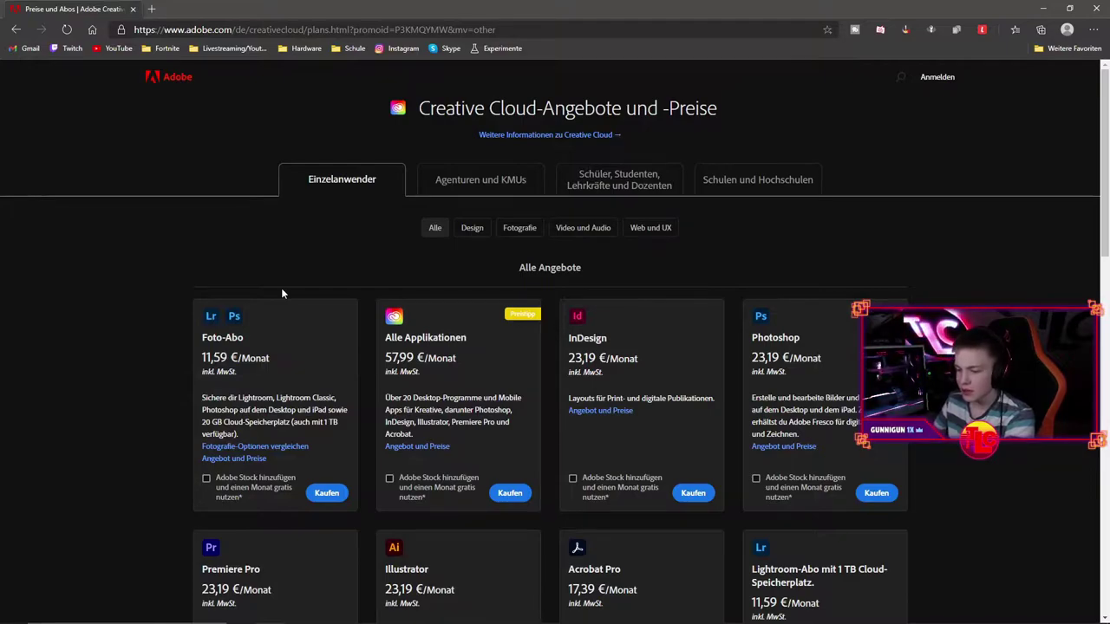
# Scroll the Creative Cloud plans page down to the Premiere Pro card at 23,19 €/Monat
pyautogui.scroll(-2, 256, 511)
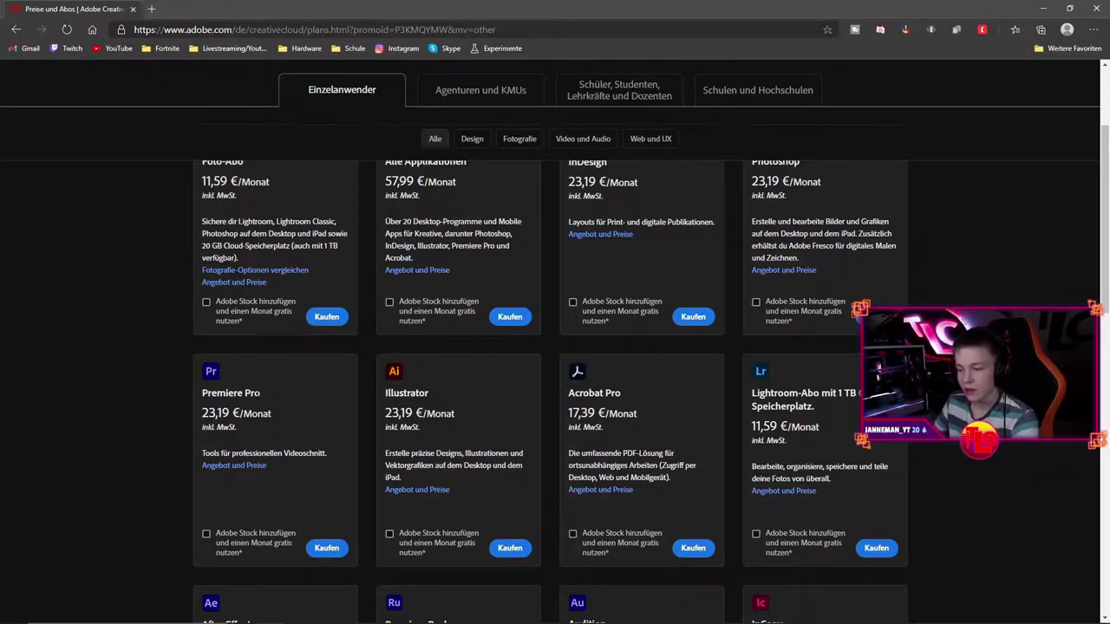
# Highlight the After Effects name and its monthly price, then return to the page top
pyautogui.scroll(-4, 277, 395)
pyautogui.scroll(1, 260, 389)
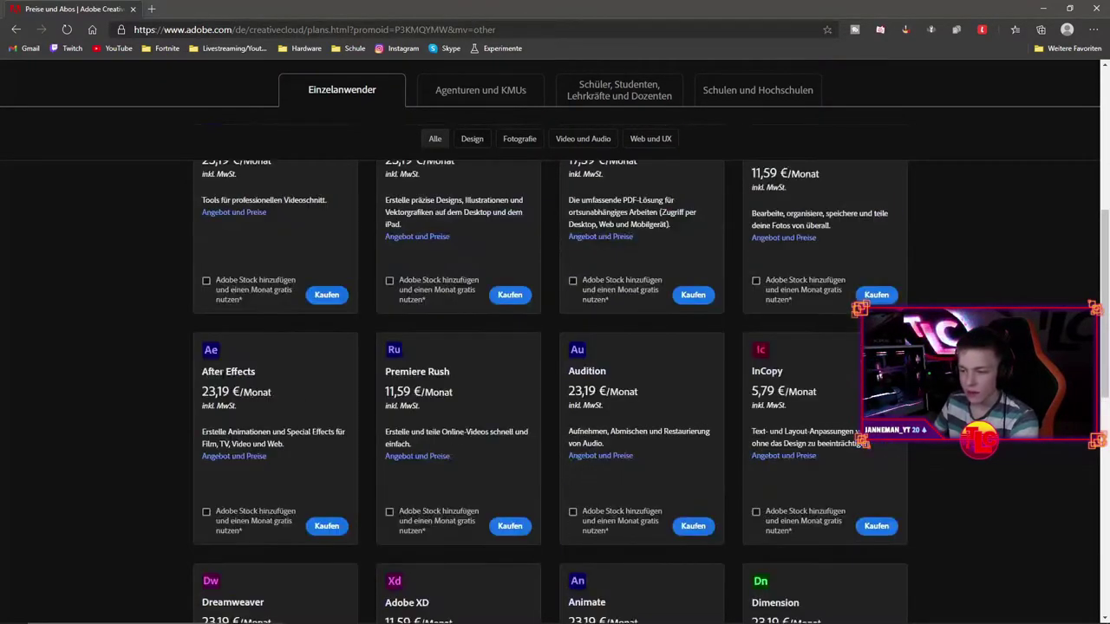
pyautogui.moveTo(202, 372); pyautogui.dragTo(255, 373)
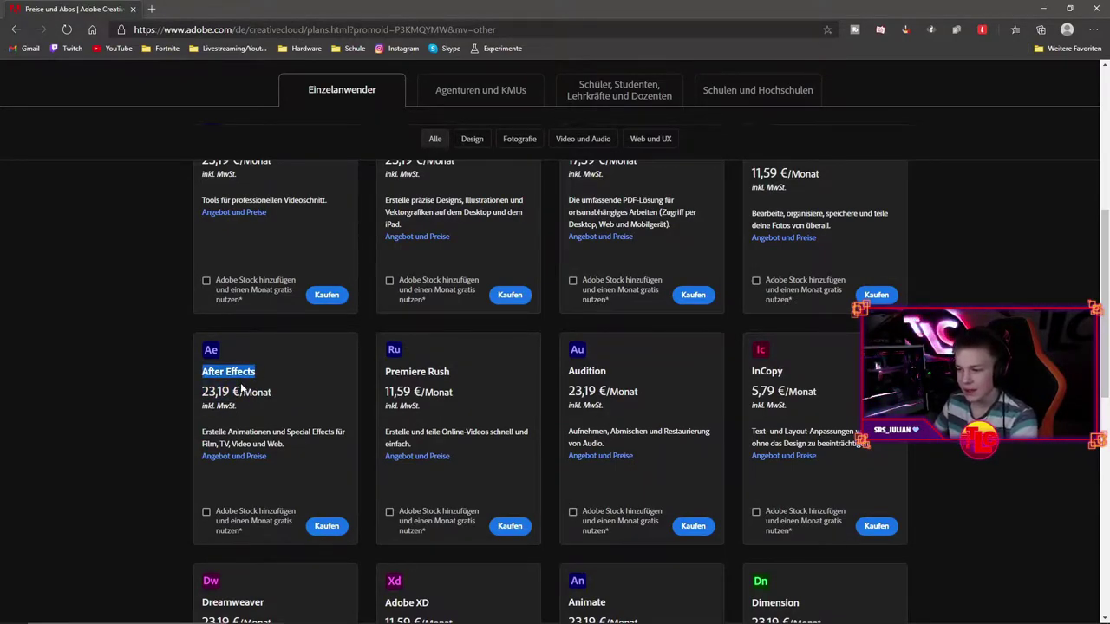
pyautogui.moveTo(203, 392); pyautogui.dragTo(240, 393)
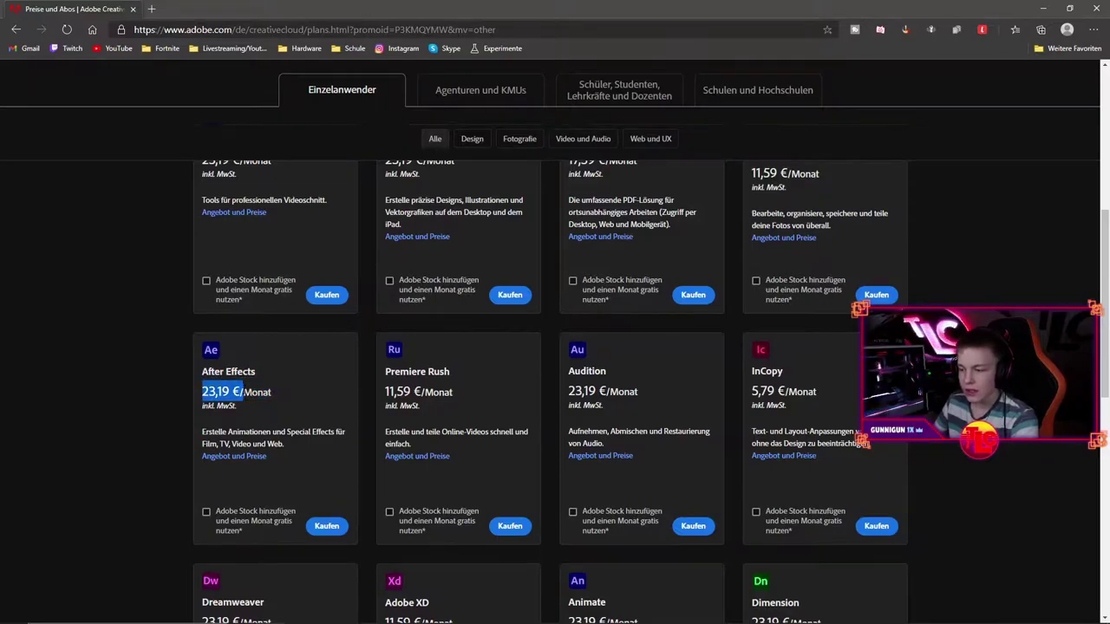
pyautogui.scroll(5, 267, 375)
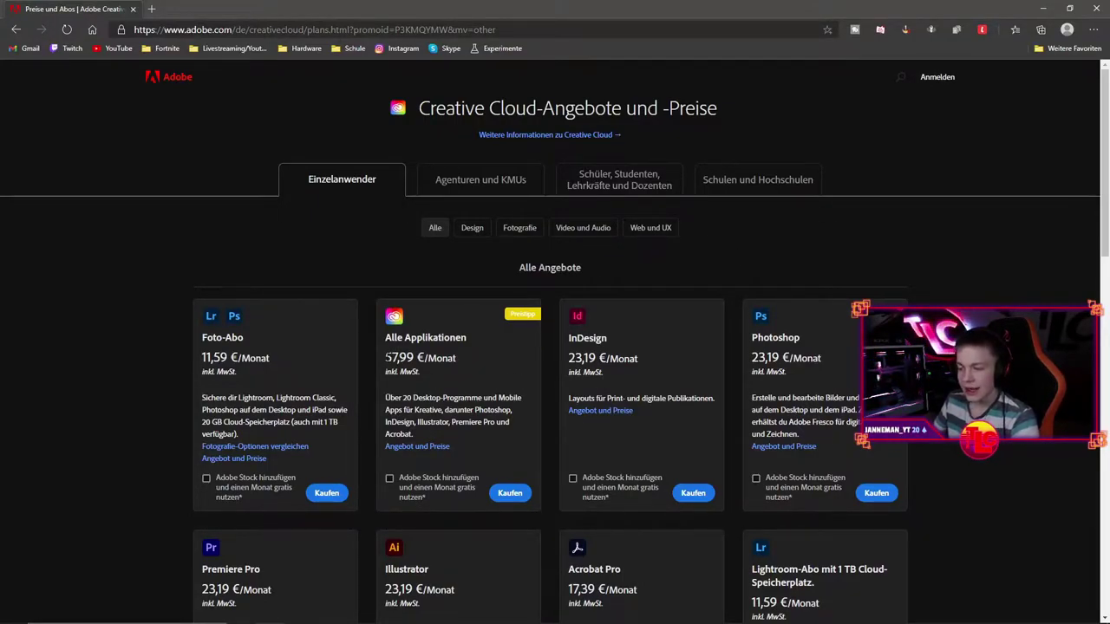
# Highlight the 57,99 € bundle price, view student pricing, and float the FrostyFrenzyQ3 timeline panel
pyautogui.moveTo(387, 358); pyautogui.dragTo(415, 358)
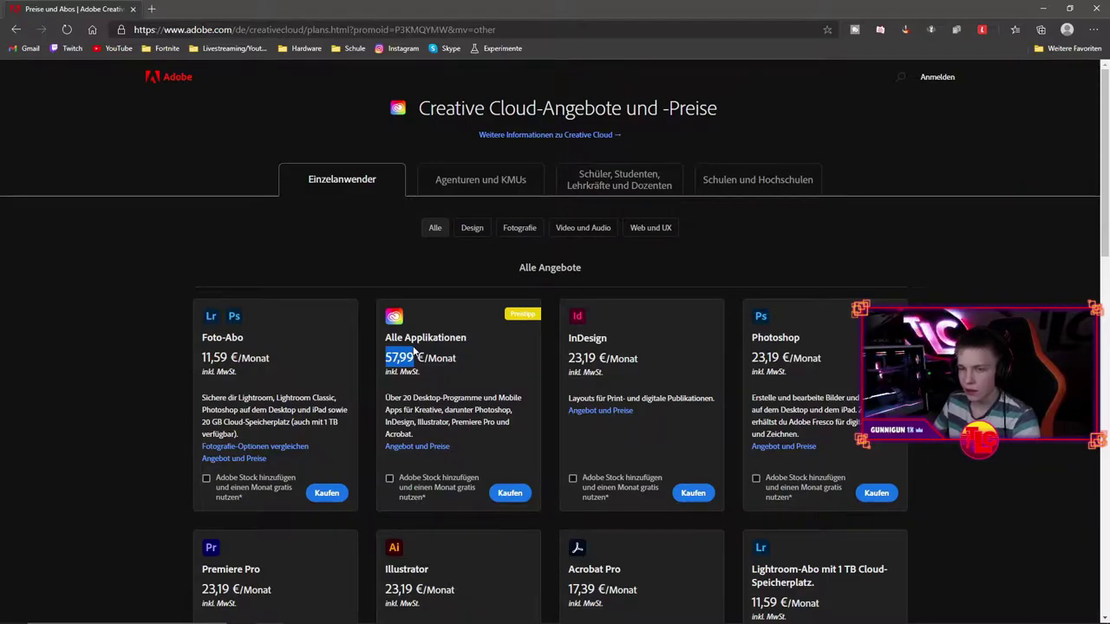
pyautogui.click(607, 180)
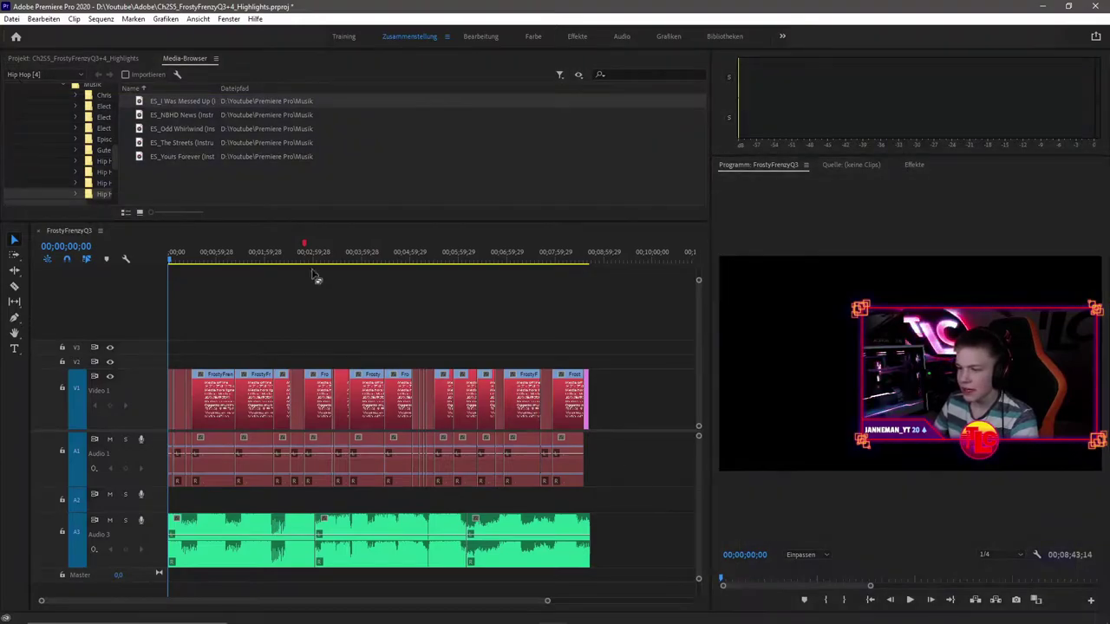
pyautogui.moveTo(33, 231)
pyautogui.mouseDown()
pyautogui.moveTo(272, 274)
pyautogui.moveTo(214, 337)
pyautogui.mouseUp()
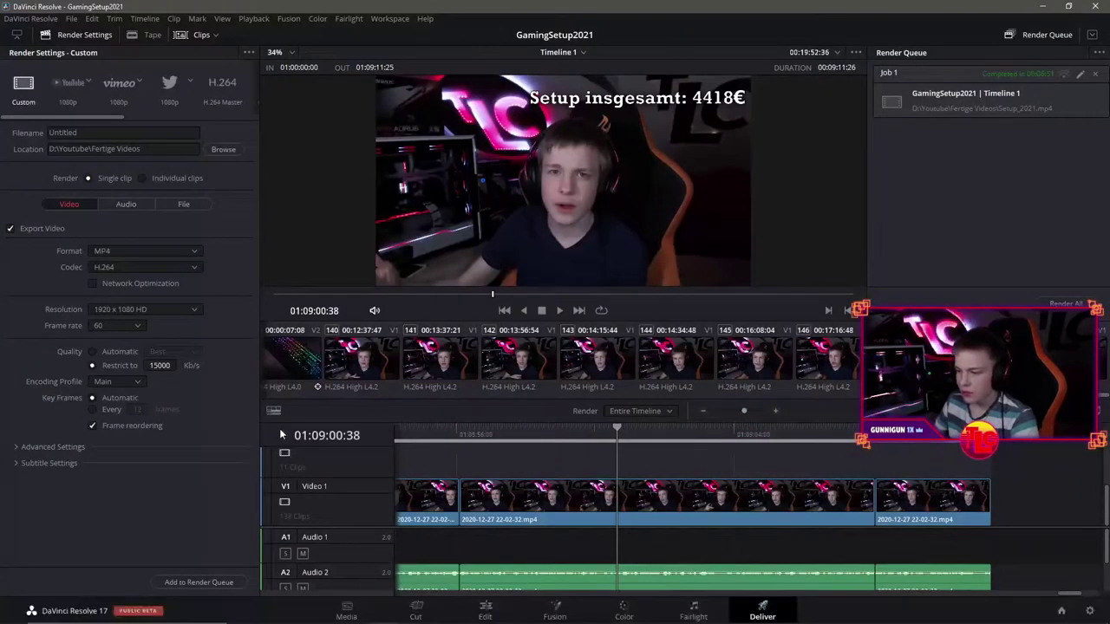
# Go from the Cut page to the Edit page and show the empty source viewer
pyautogui.click(415, 611)
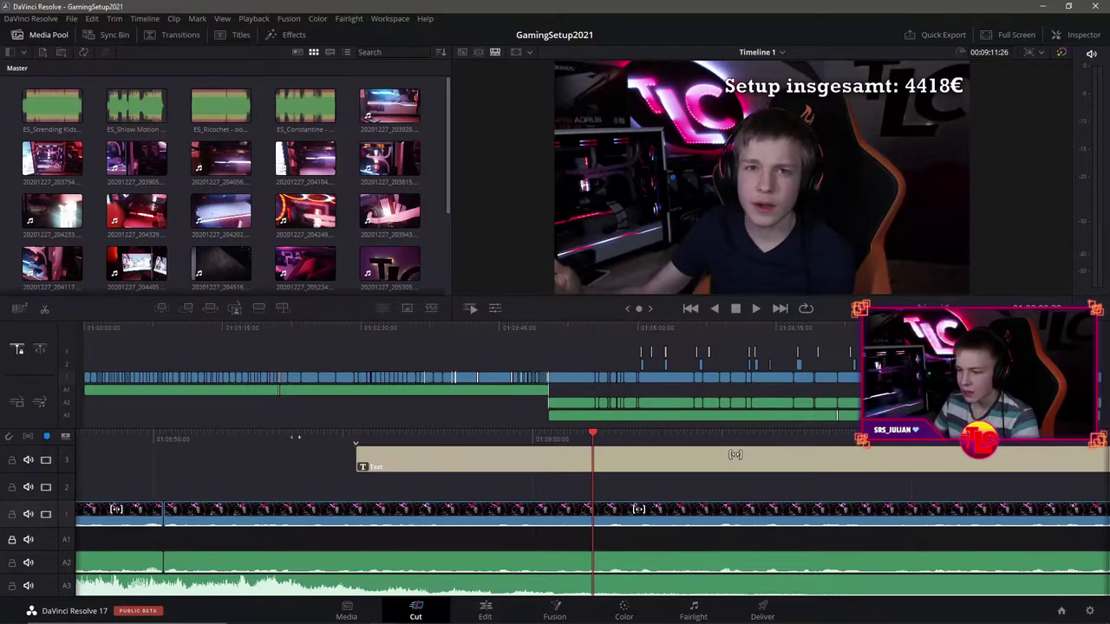
pyautogui.click(493, 609)
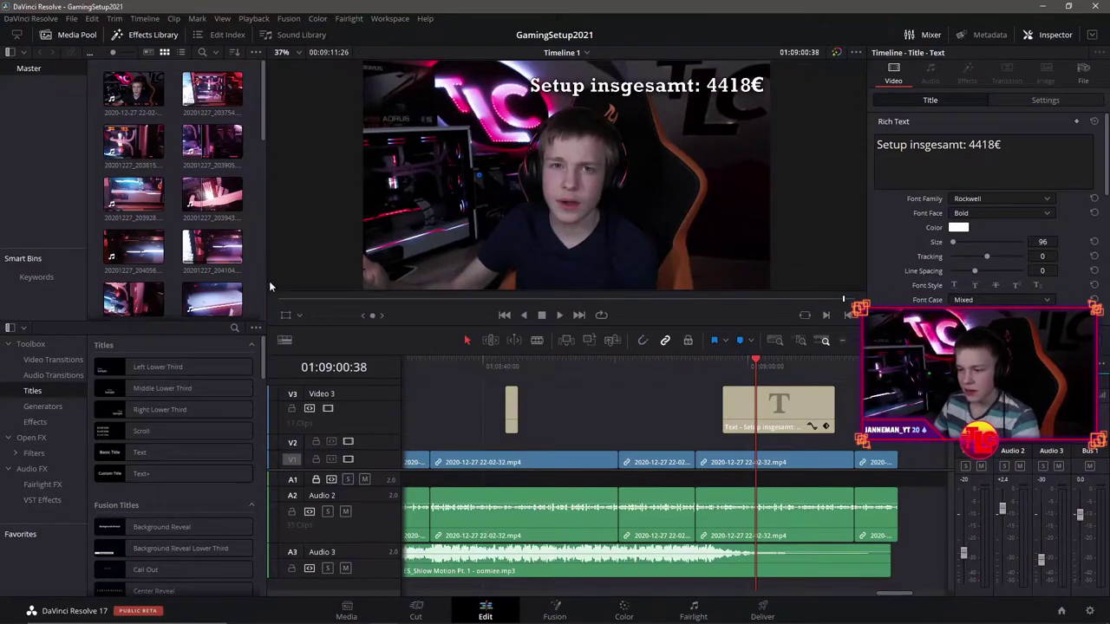
pyautogui.press('q')
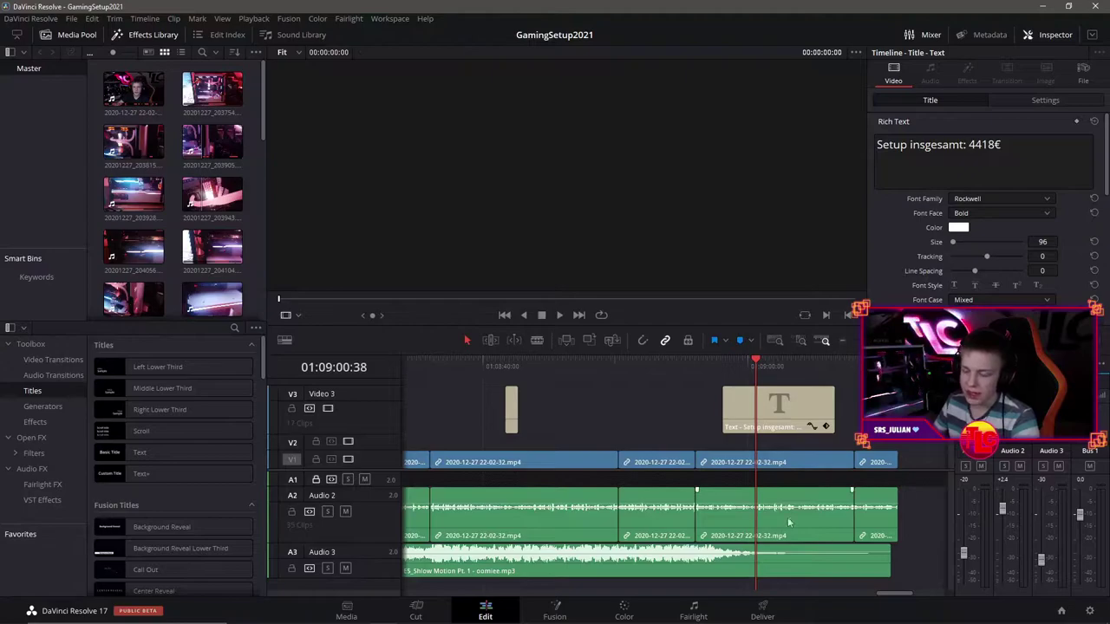
# Visit Resolve's Fusion and Color pages, then bring Premiere Pro 2020 to the front
pyautogui.click(555, 609)
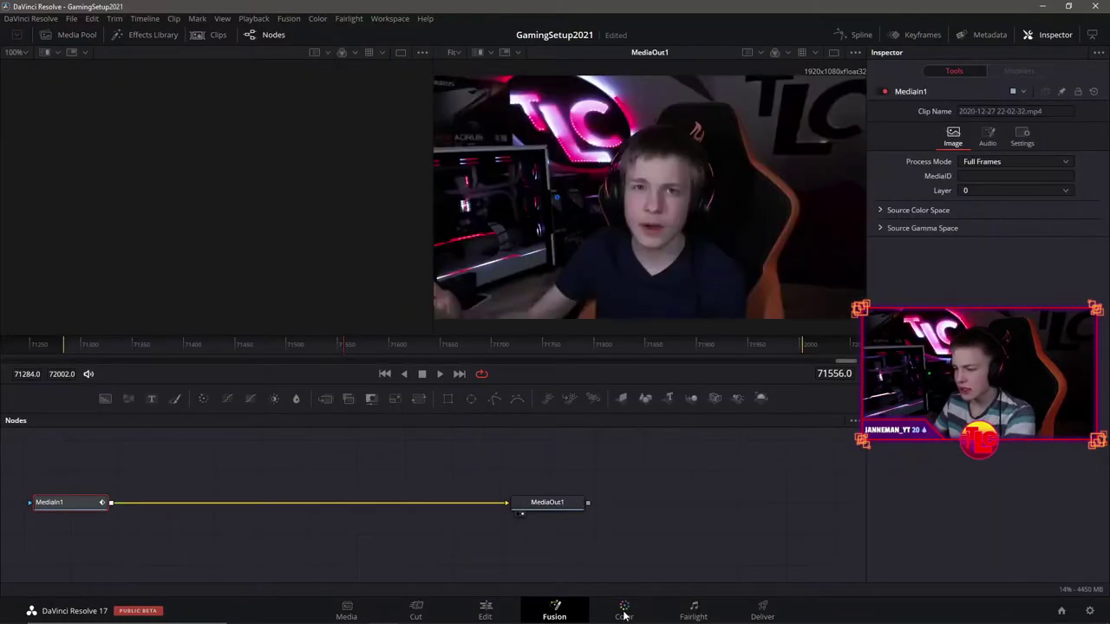
pyautogui.click(625, 612)
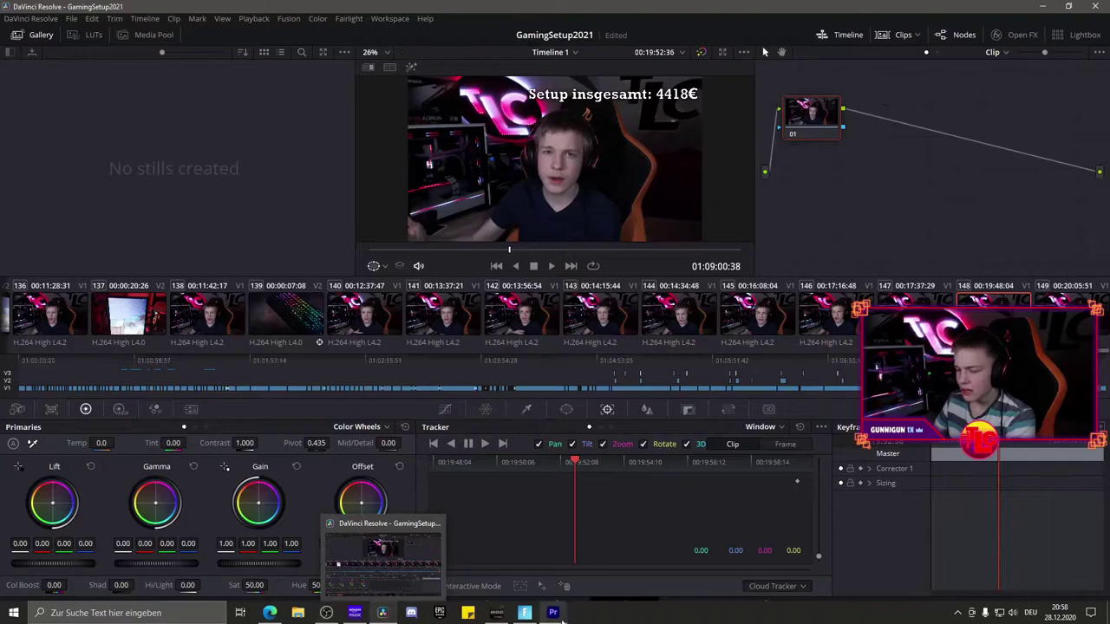
pyautogui.click(553, 613)
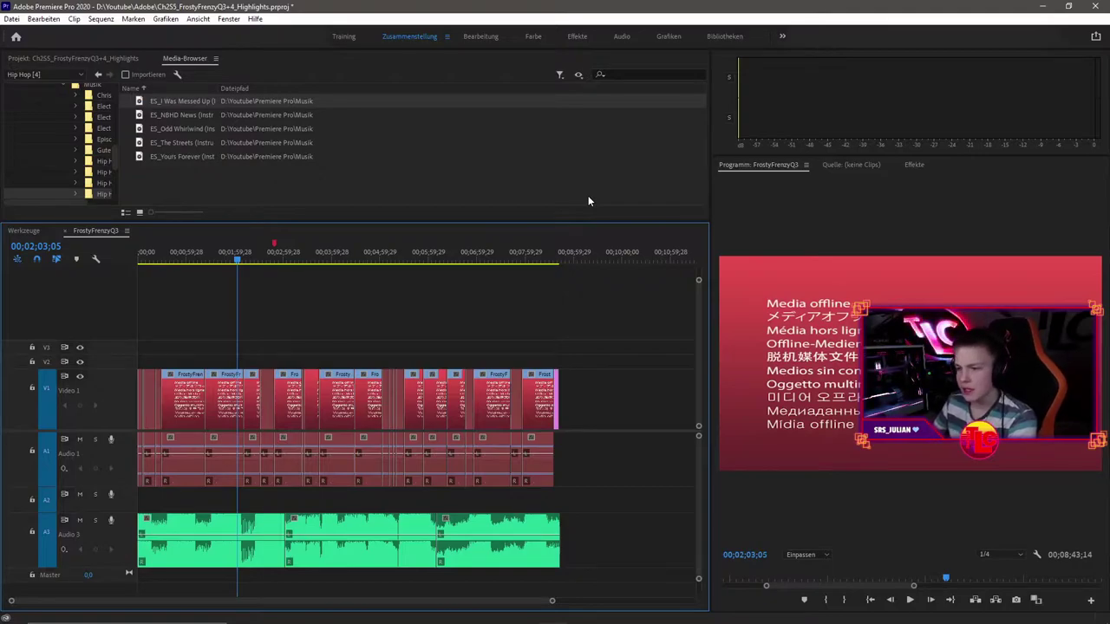
# Show Premiere's Effekte panel with Shift+7, then return to DaVinci Resolve
pyautogui.hotkey('shift', '7')
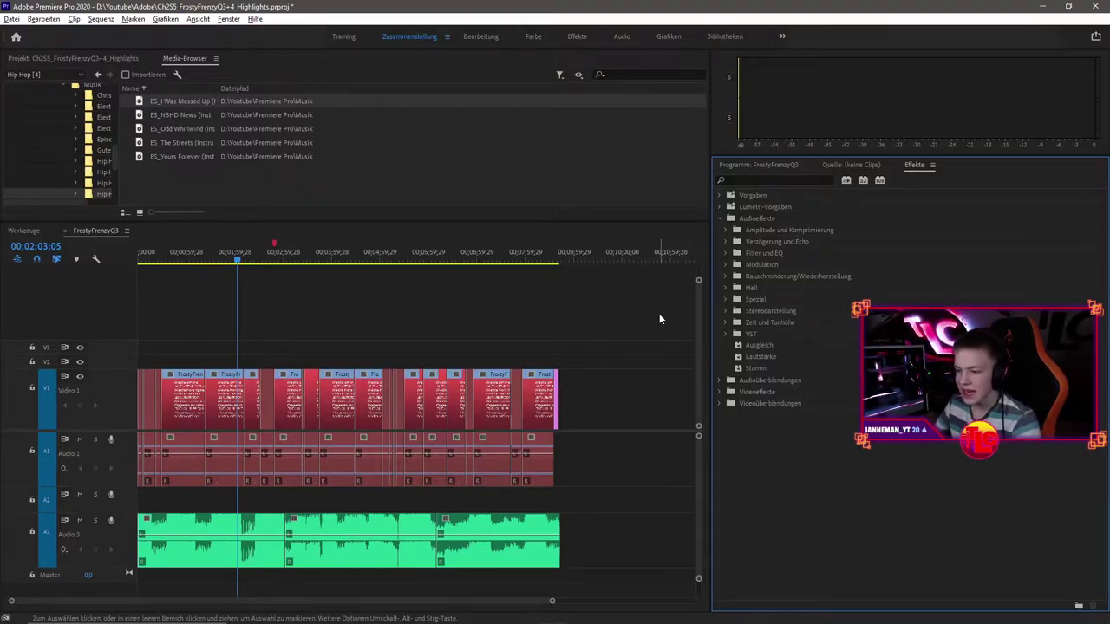
pyautogui.hotkey('alt', 'Tab')
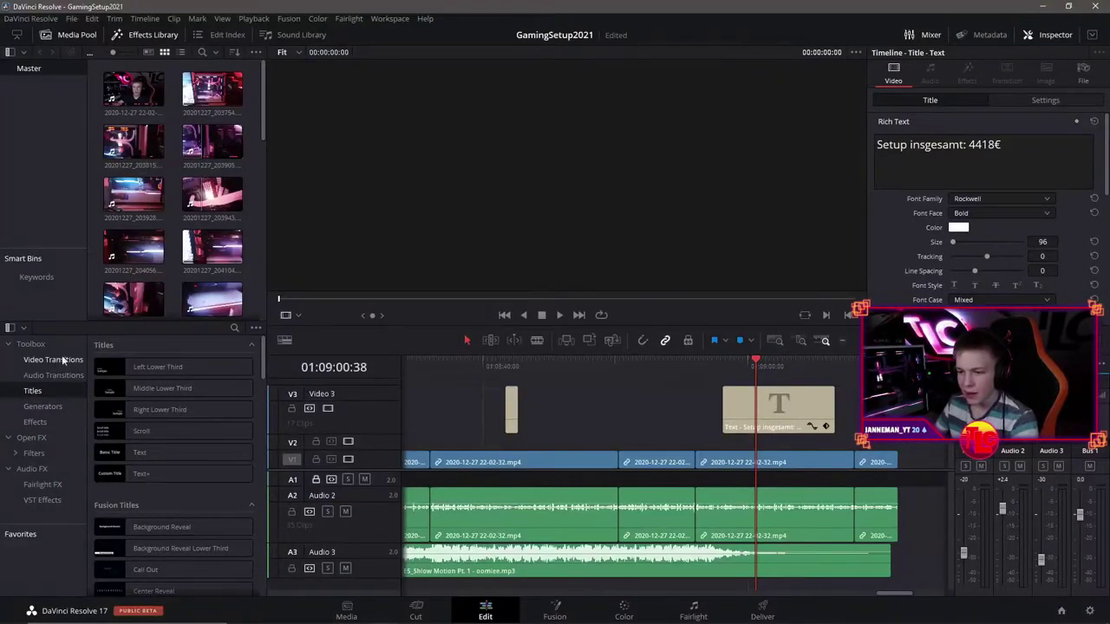
# Switch the Effects Library from Titles to the Video Transitions list
pyautogui.click(53, 360)
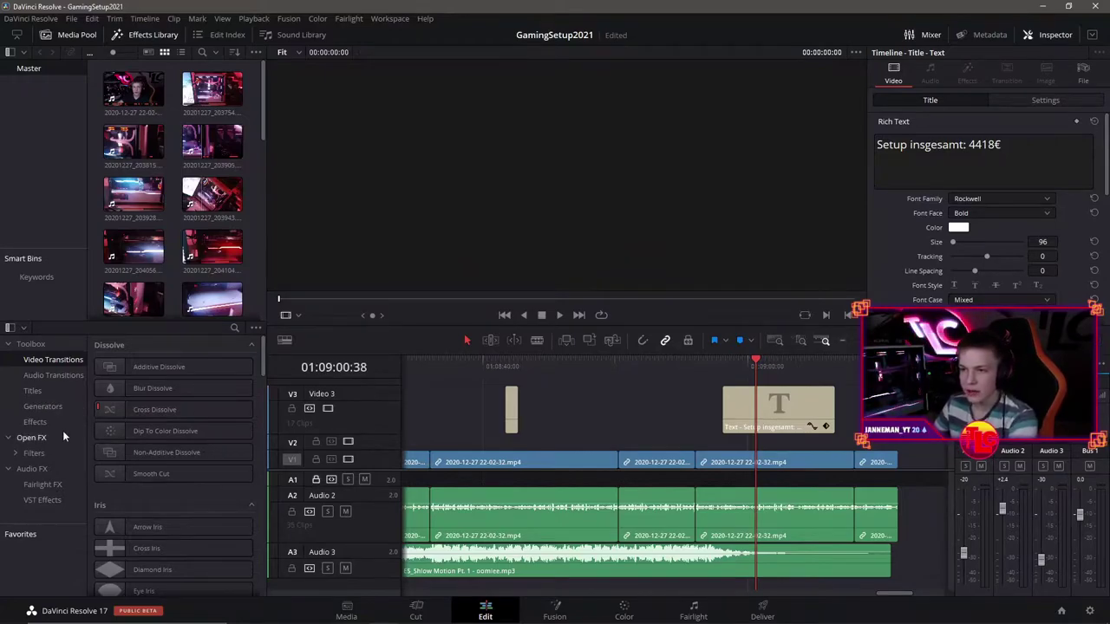
# Browse the video transitions list, then open the Fusion page showing MediaIn1 linked to MediaOut1
pyautogui.scroll(-5, 255, 465)
pyautogui.scroll(-3, 183, 464)
pyautogui.scroll(-3, 183, 463)
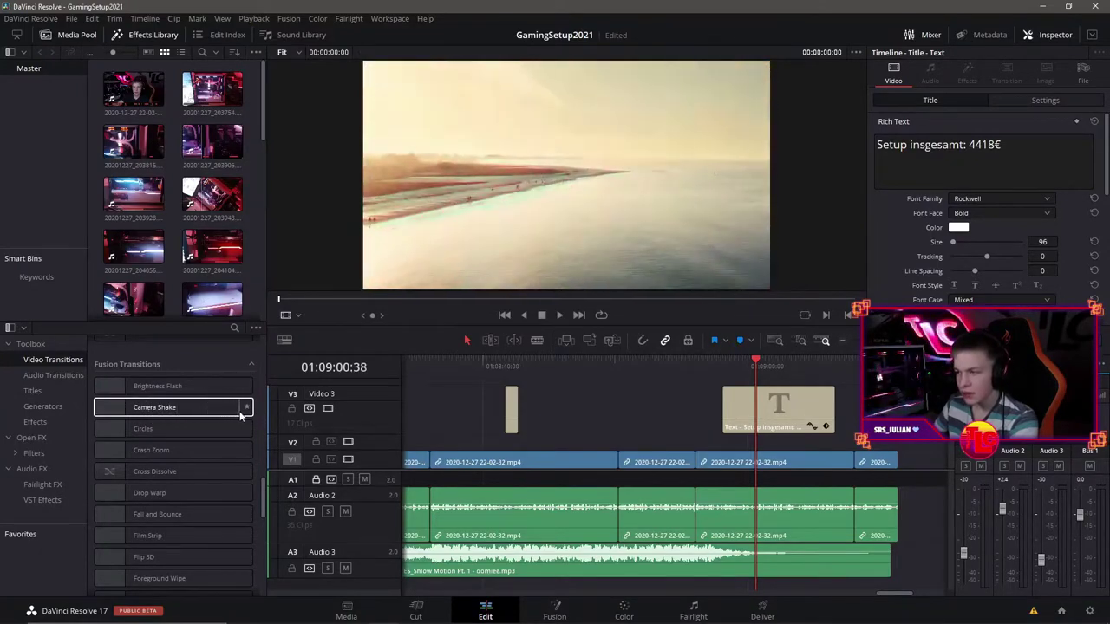
pyautogui.scroll(-5, 217, 425)
pyautogui.scroll(5, 223, 425)
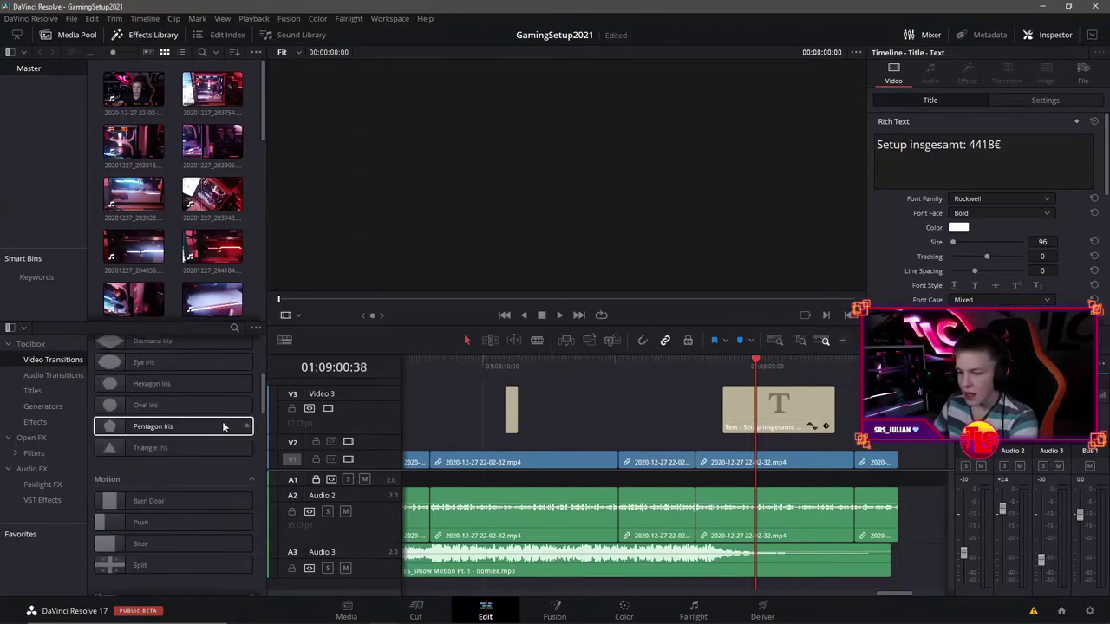
pyautogui.scroll(5, 221, 425)
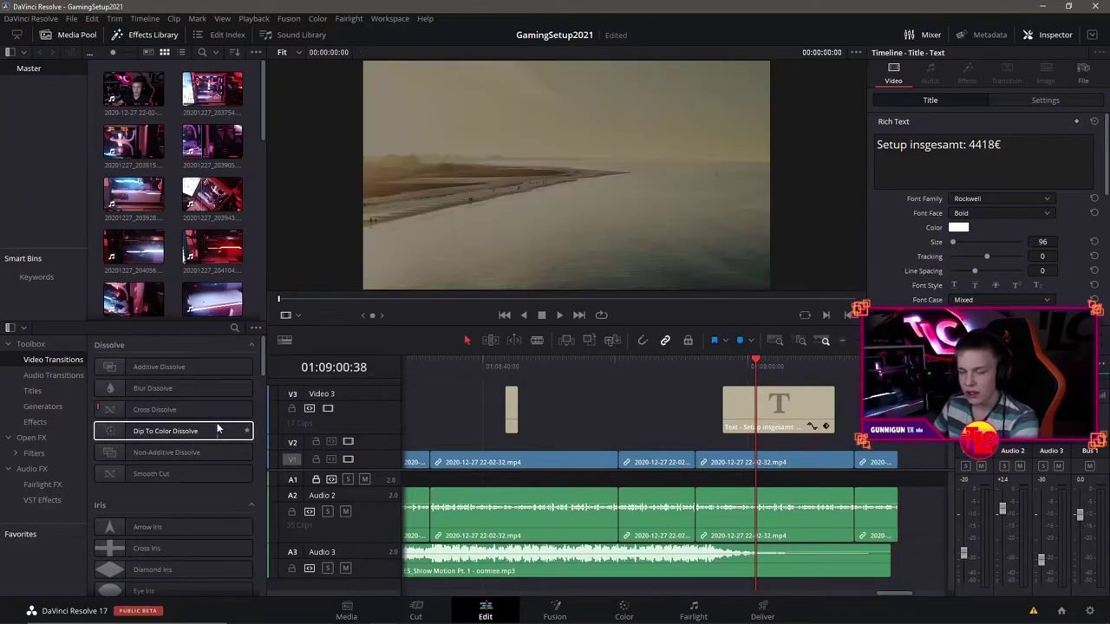
pyautogui.hotkey('shift', '5')
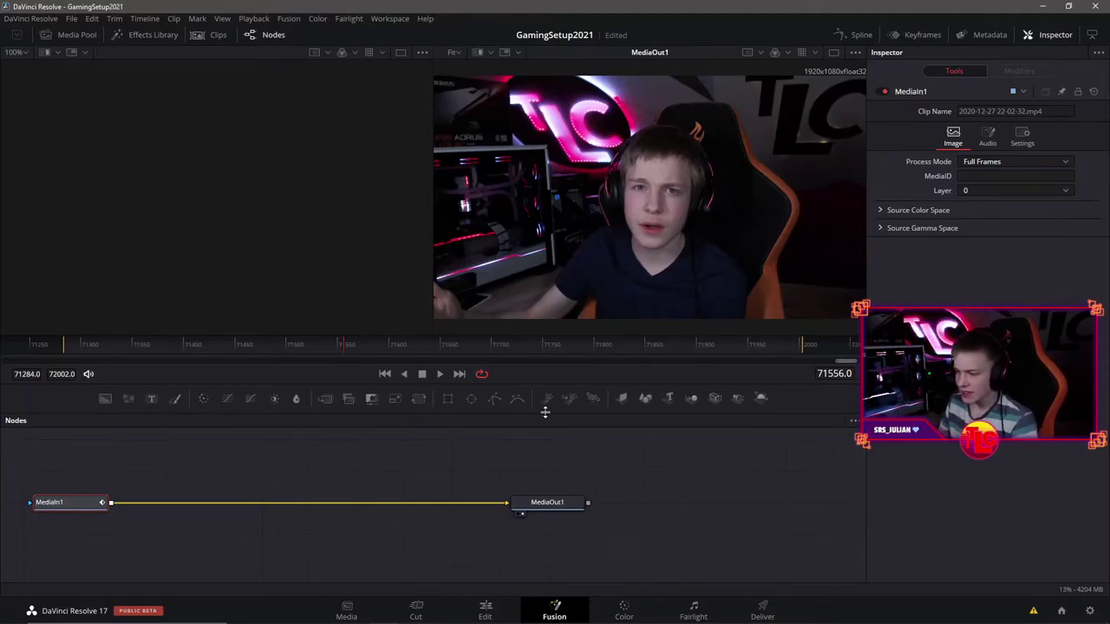
# On the Color page, set the tracker to Stabilizer mode and load clip 140 into it
pyautogui.click(625, 611)
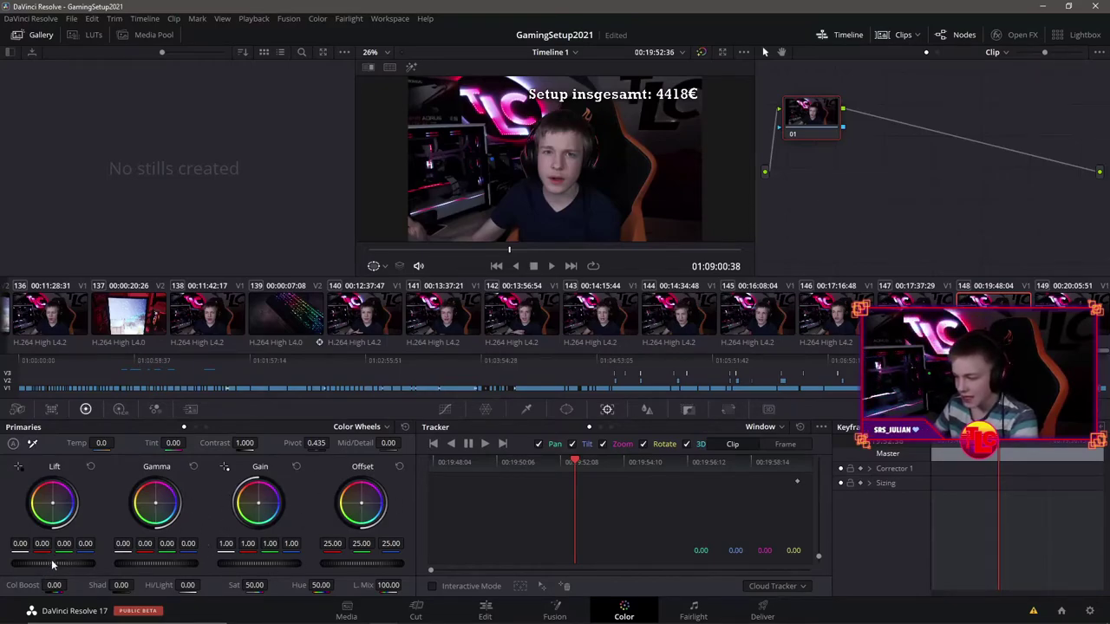
pyautogui.click(768, 428)
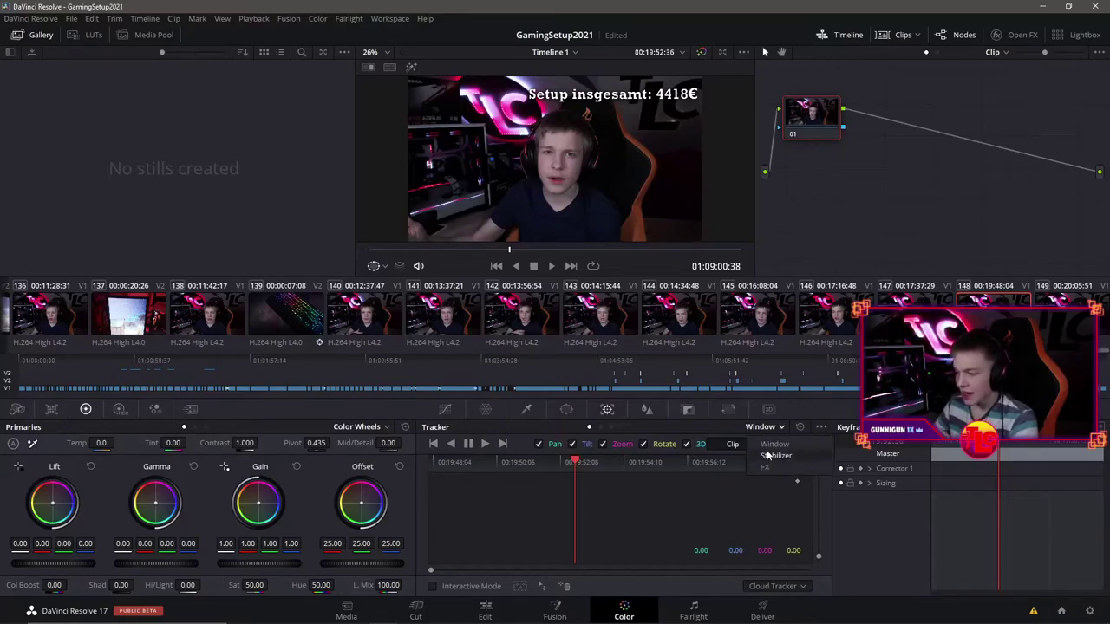
pyautogui.click(766, 461)
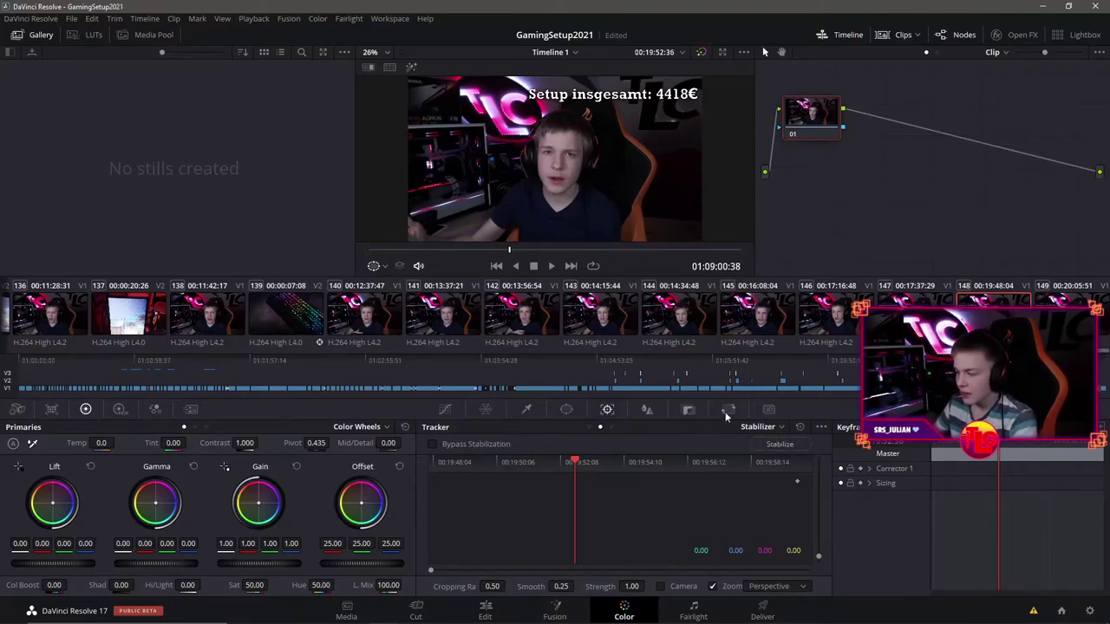
pyautogui.click(364, 314)
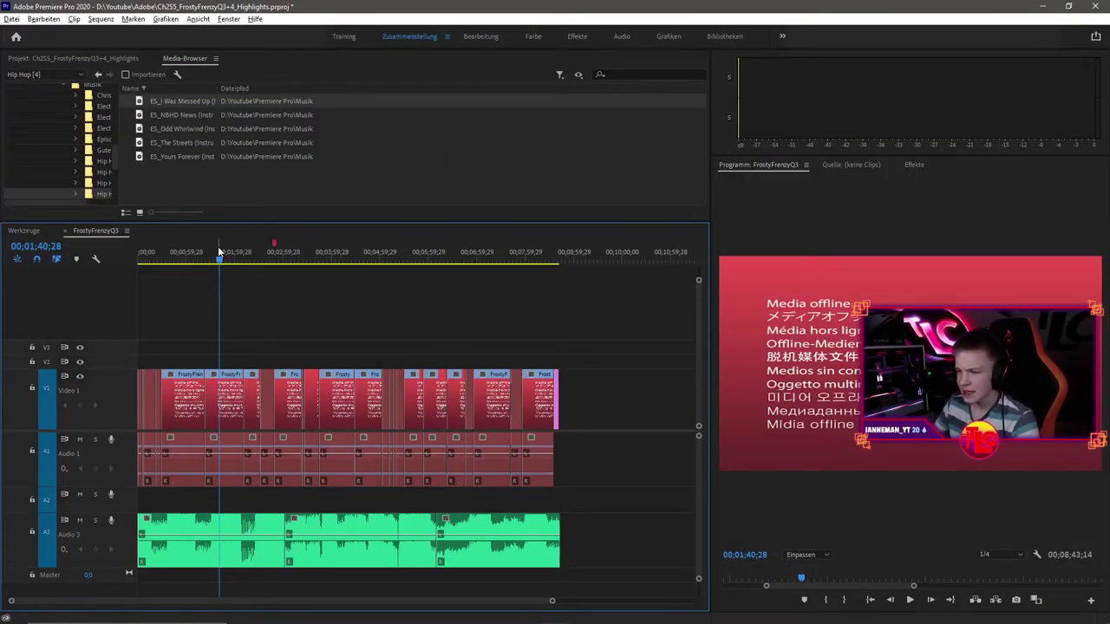
# Scrub the Premiere FrostyFrenzyQ3 sequence to about 00;03;44;03 to test playback
pyautogui.moveTo(219, 252); pyautogui.dragTo(318, 252)
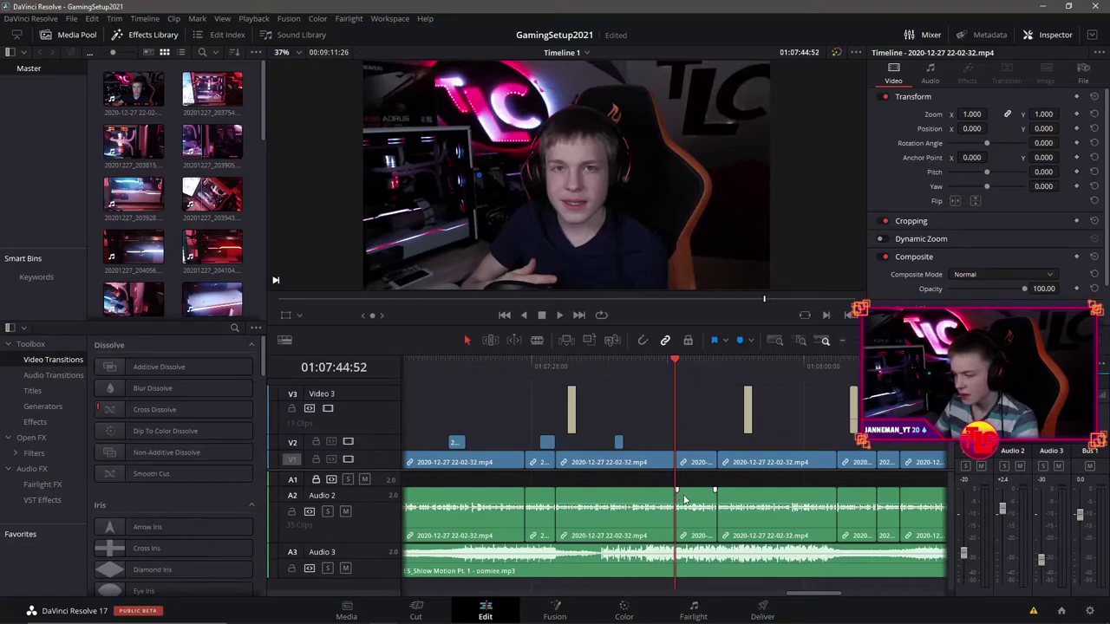
# Turn on Trim Edit mode in Resolve and zoom the timeline in and out
pyautogui.press('t')
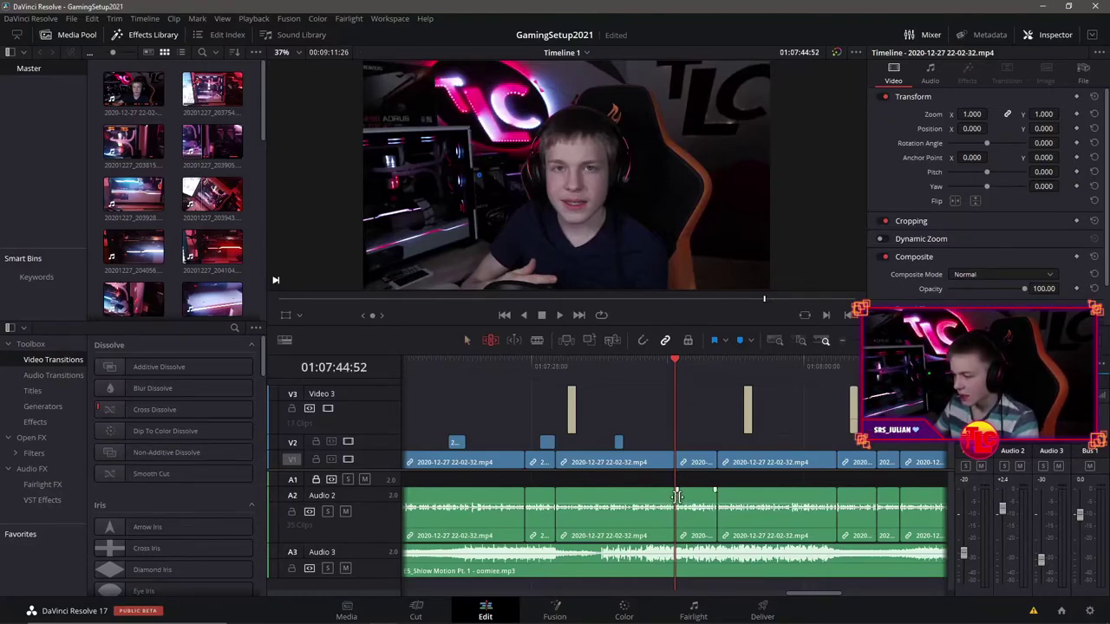
pyautogui.scroll(-2, 548, 479)
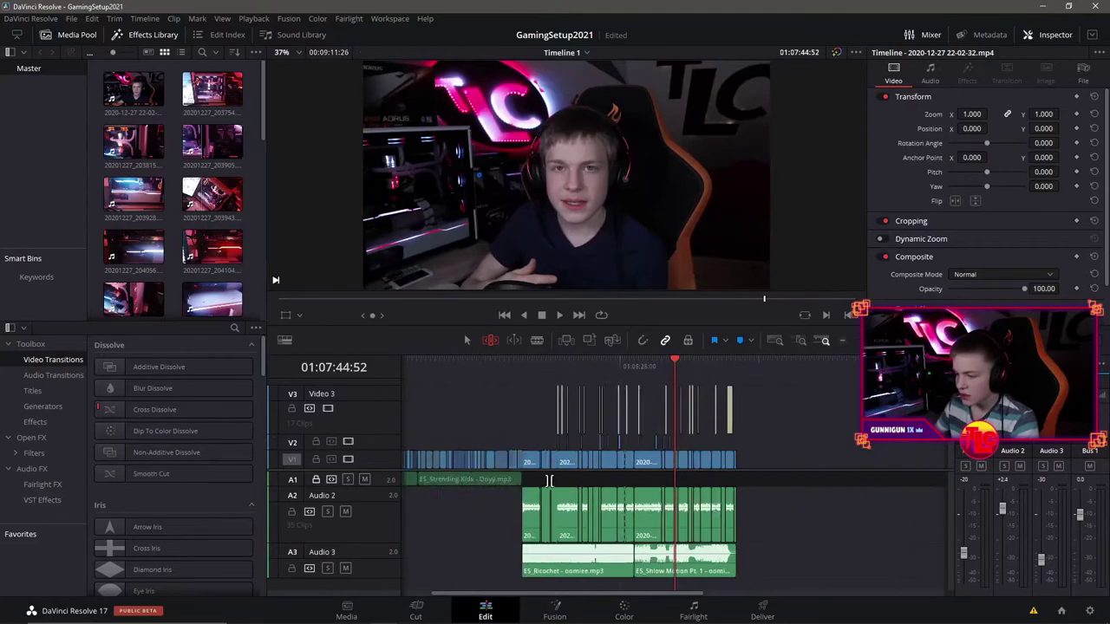
pyautogui.scroll(1, 549, 480)
pyautogui.scroll(2, 484, 475)
pyautogui.scroll(2, 477, 435)
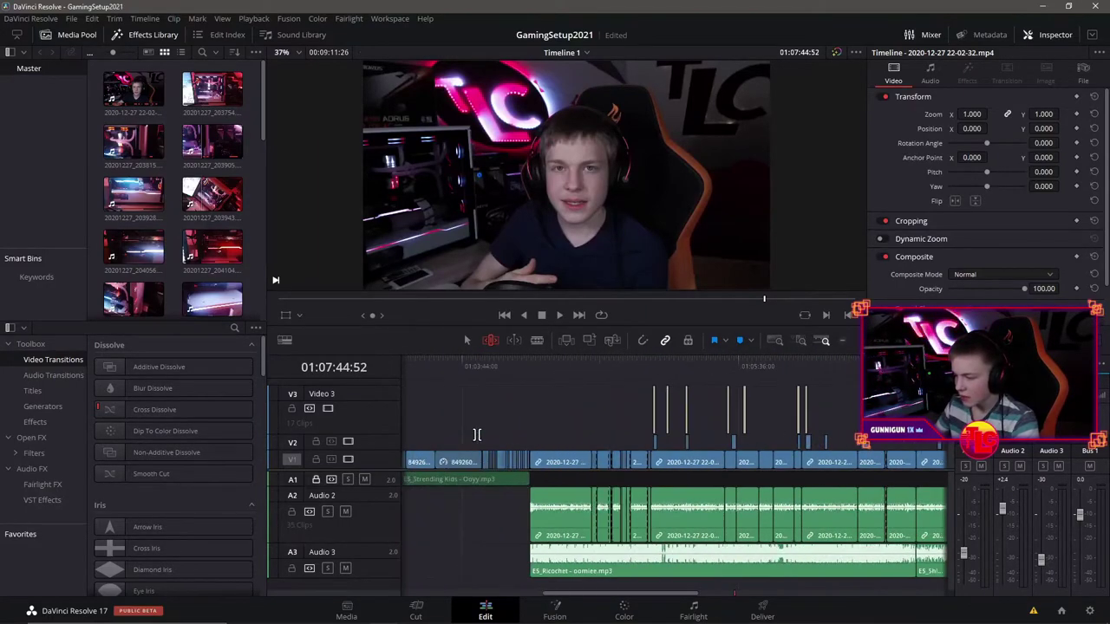
pyautogui.scroll(-1, 476, 434)
pyautogui.scroll(-1, 476, 436)
pyautogui.scroll(-1, 476, 438)
# Zoom the timeline out from 01:00:00 and scrub the playhead to 01:06:20:24
pyautogui.scroll(-2, 476, 442)
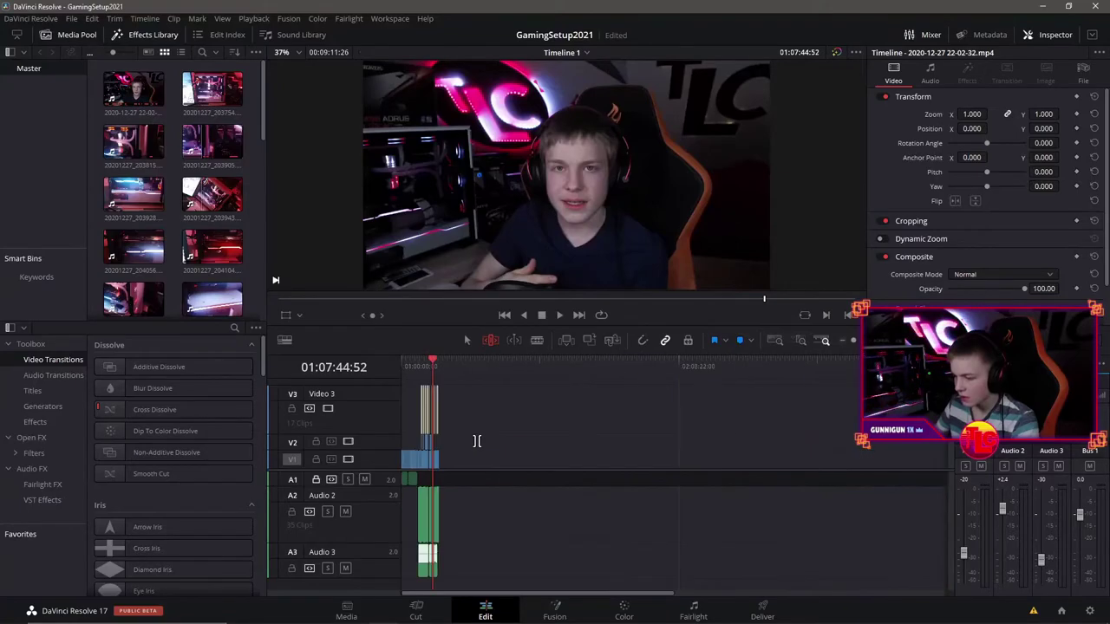
pyautogui.scroll(2, 473, 443)
pyautogui.scroll(1, 469, 445)
pyautogui.scroll(1, 465, 446)
pyautogui.scroll(1, 462, 447)
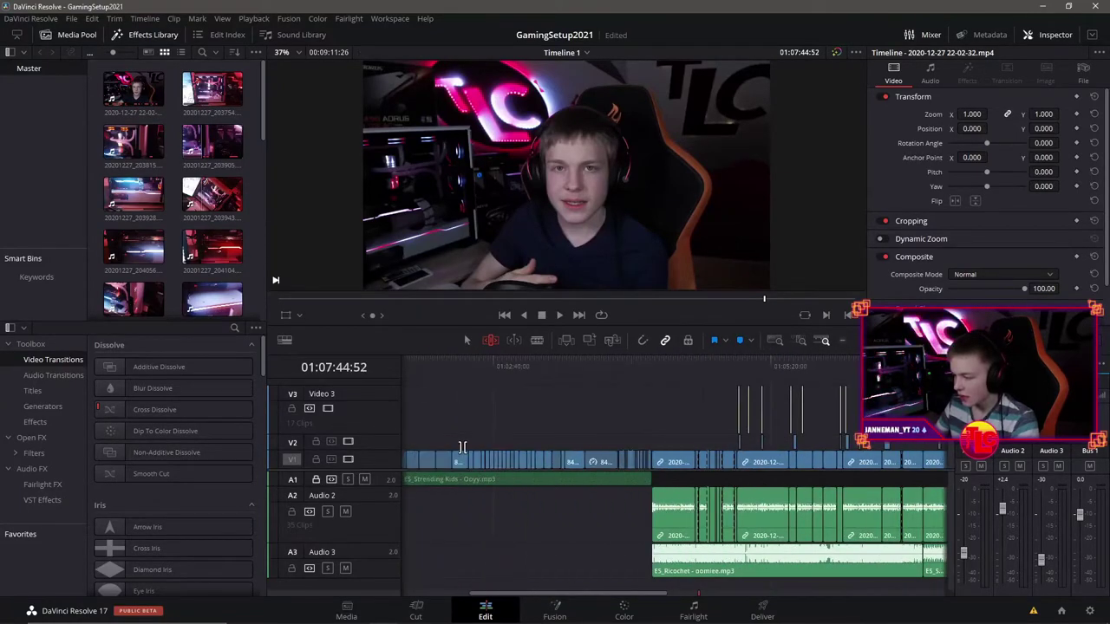
pyautogui.scroll(-2, 463, 447)
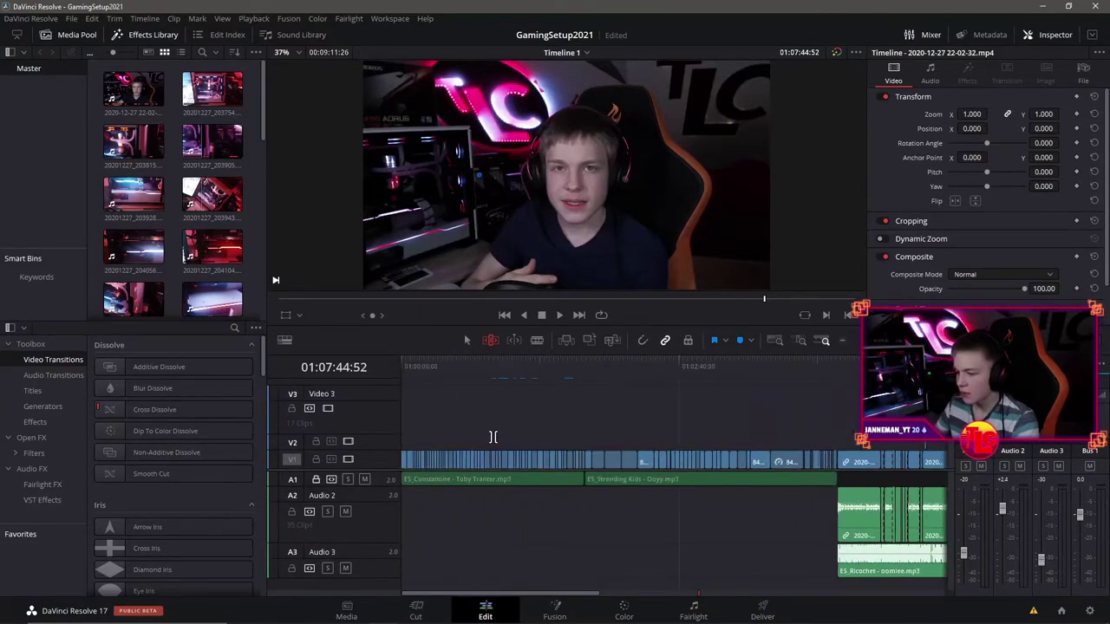
pyautogui.scroll(-2, 519, 359)
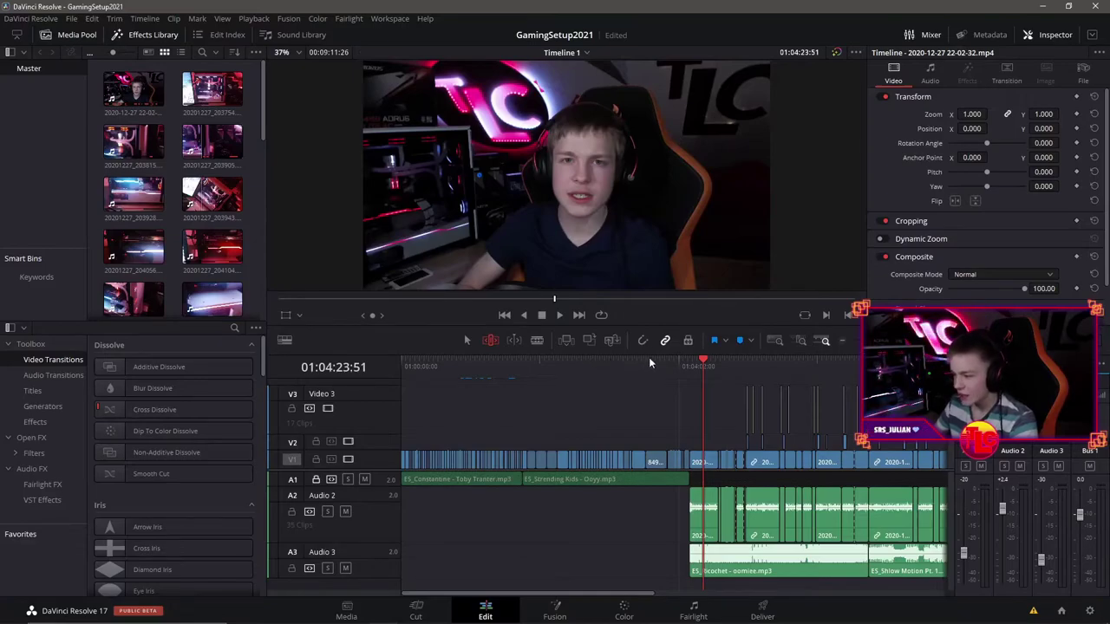
pyautogui.moveTo(597, 363); pyautogui.dragTo(403, 361)
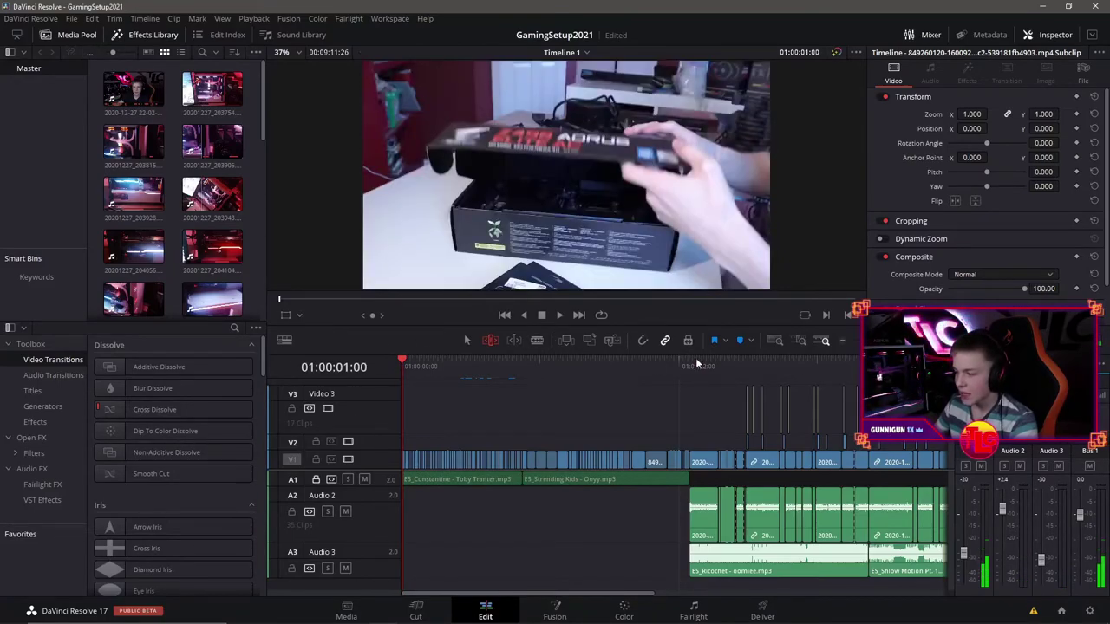
pyautogui.moveTo(696, 364); pyautogui.dragTo(837, 364)
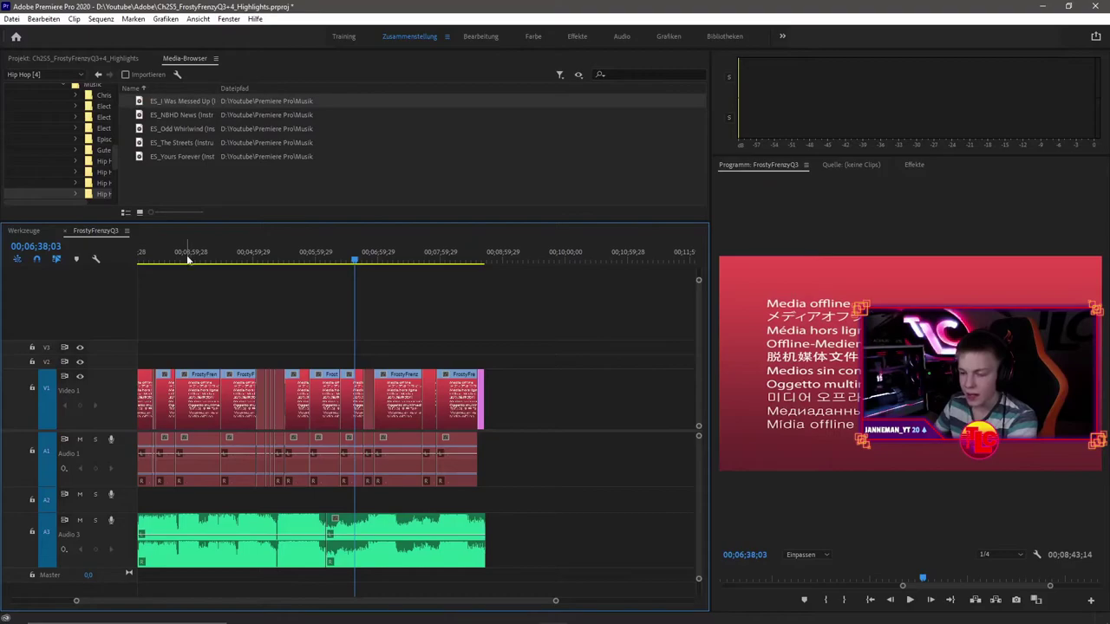
# Scroll the Premiere timeline to the start and scrub the playhead forward from there
pyautogui.hscroll(-5, 210, 283)
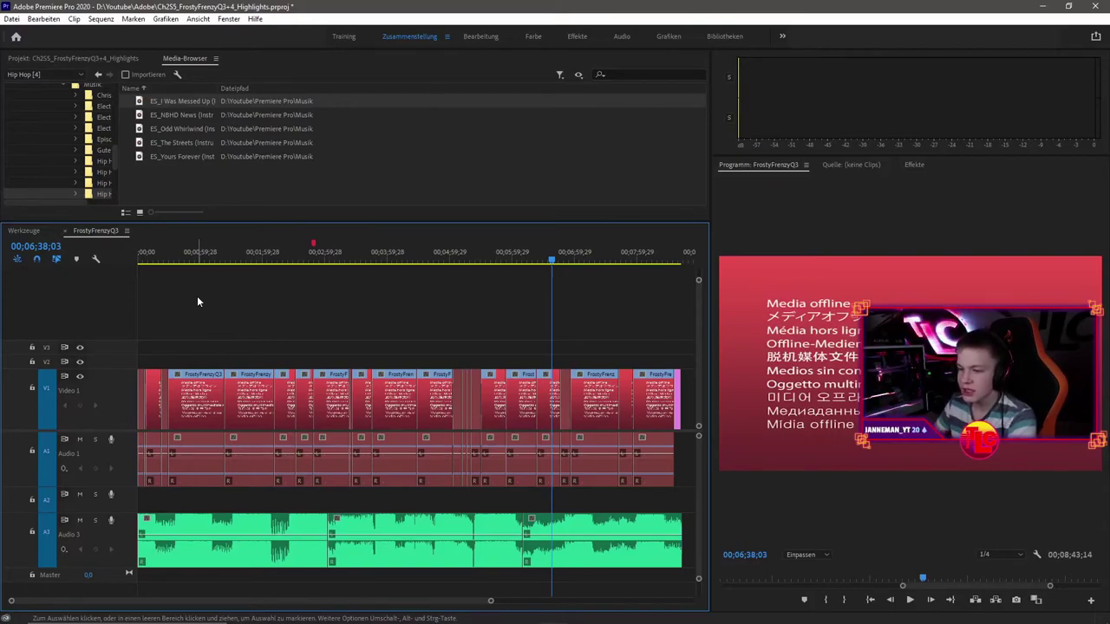
pyautogui.press('Up')
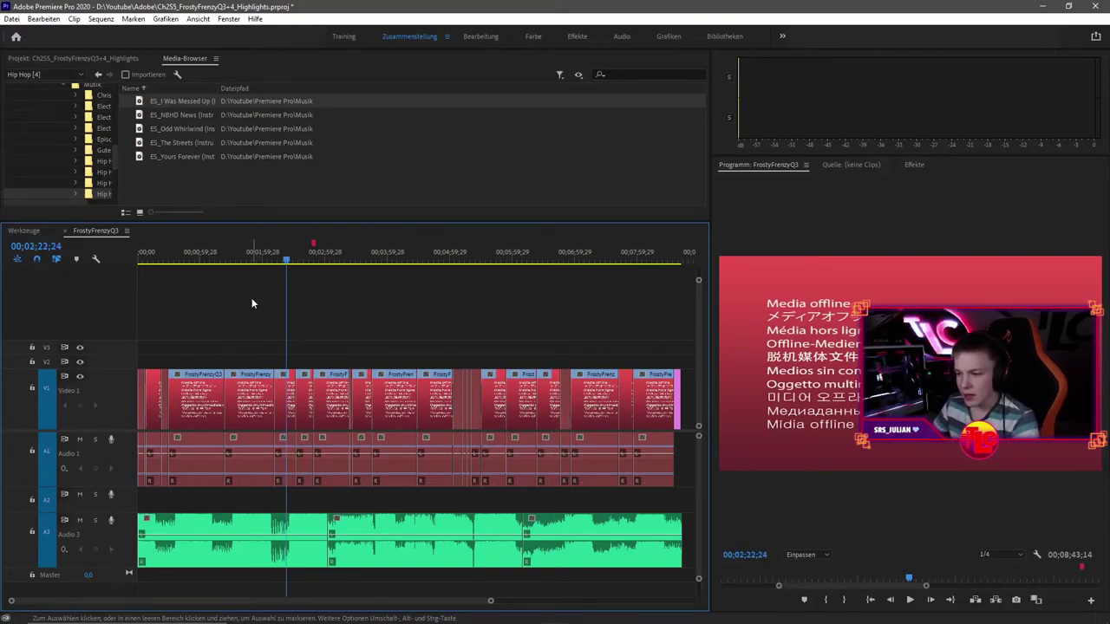
pyautogui.click(177, 260)
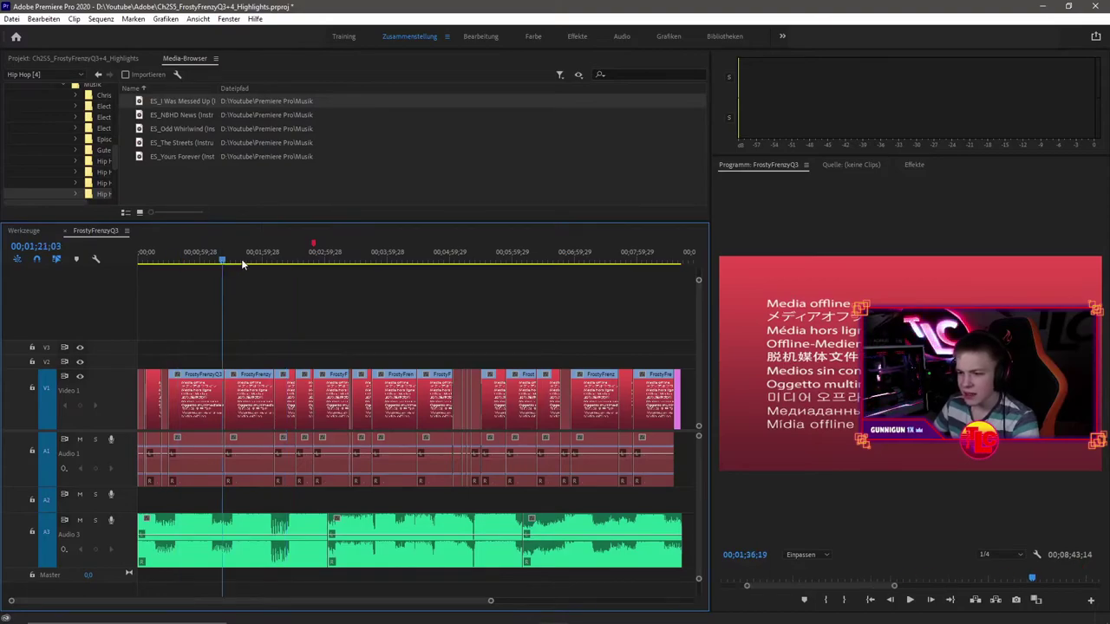
pyautogui.moveTo(210, 260); pyautogui.dragTo(347, 261)
pyautogui.moveTo(423, 260); pyautogui.dragTo(584, 261)
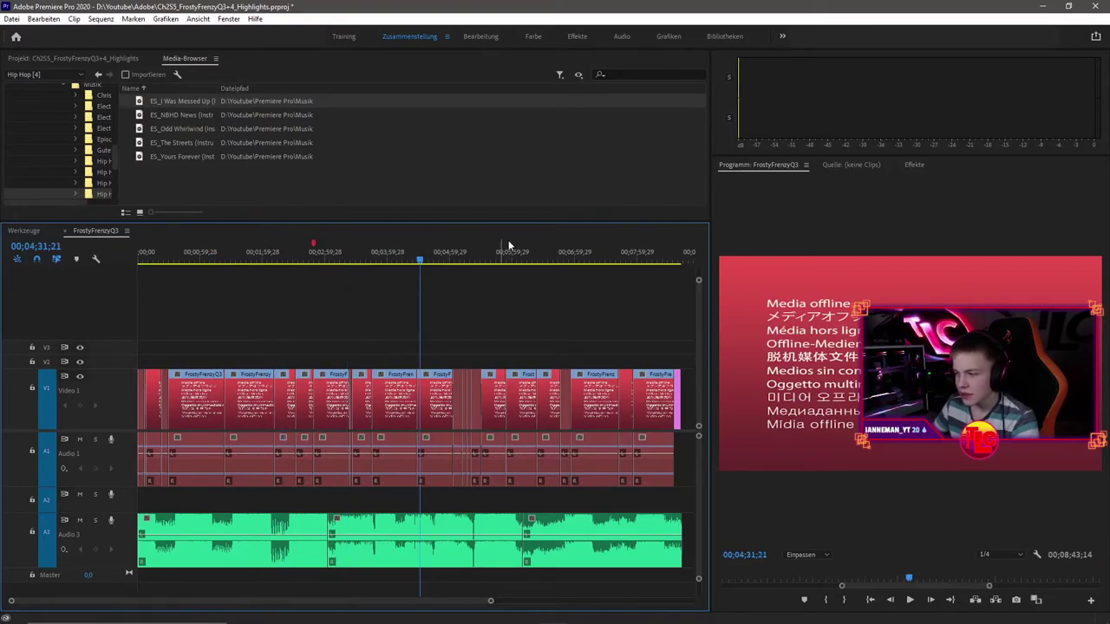
# Scrub the playhead around the five- to six-minute marks, then play on to 00;04;03;29
pyautogui.click(456, 254)
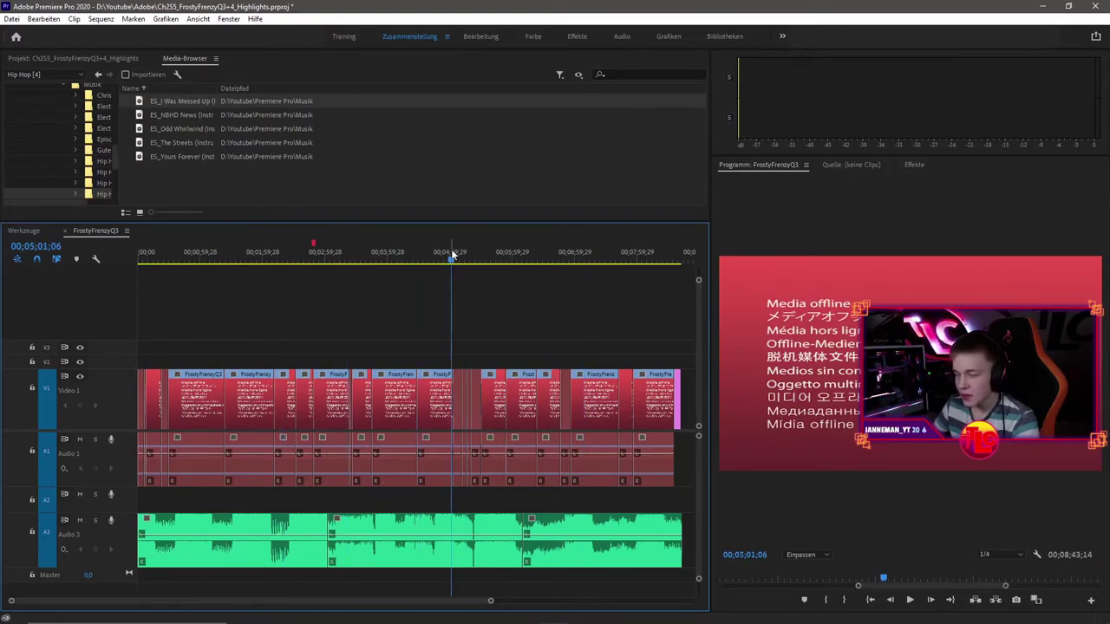
pyautogui.moveTo(535, 257); pyautogui.dragTo(534, 260)
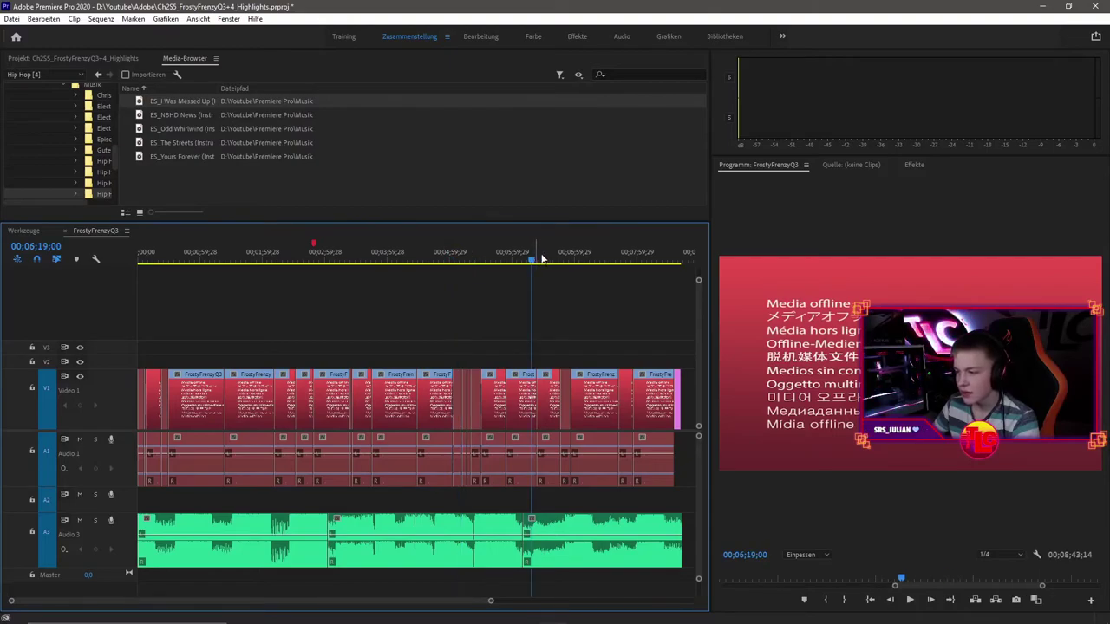
pyautogui.click(449, 256)
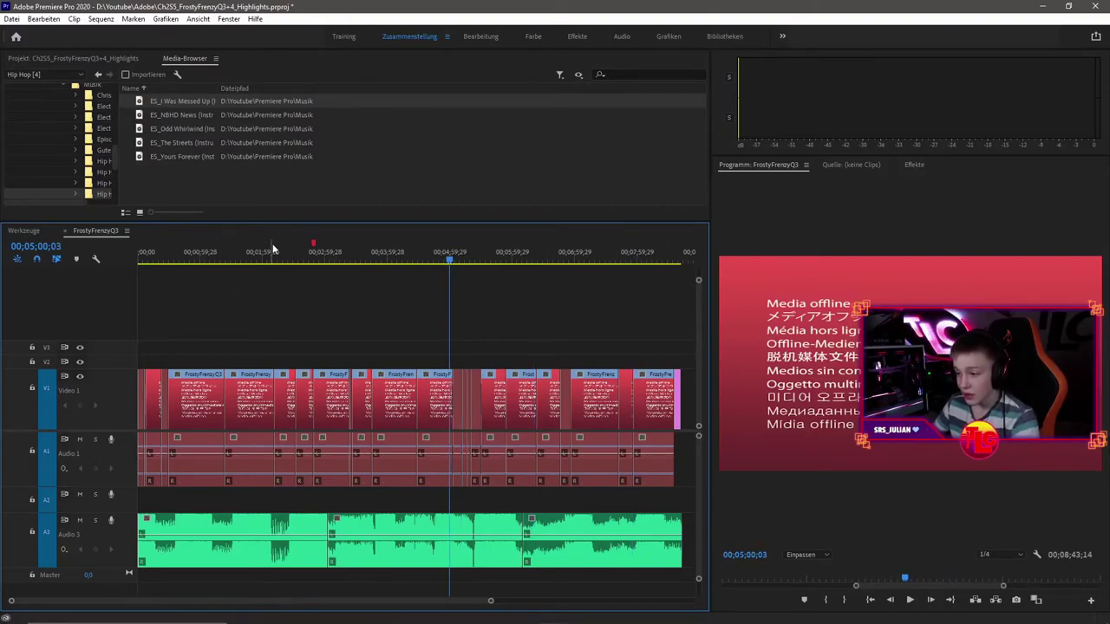
pyautogui.moveTo(317, 260); pyautogui.dragTo(325, 262)
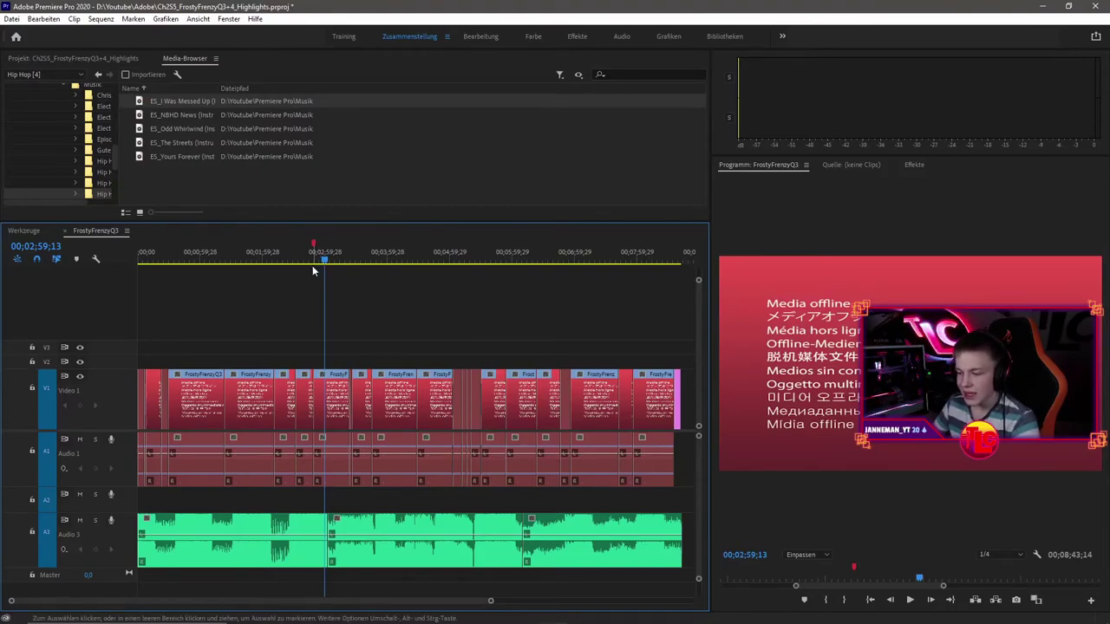
pyautogui.press('l')
pyautogui.press('l')
pyautogui.press('l')
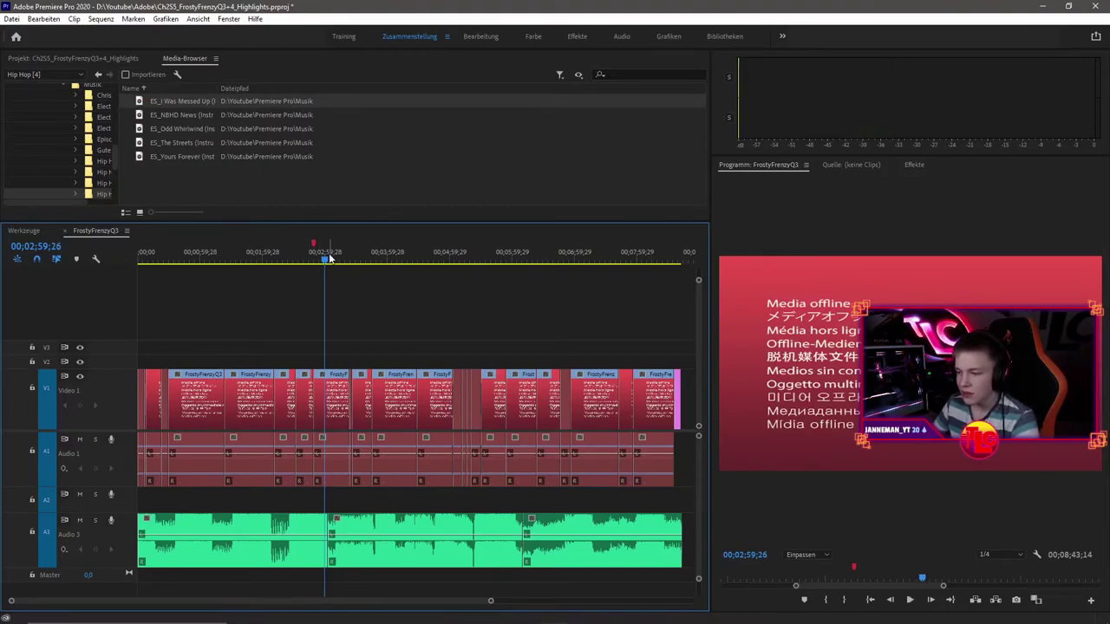
pyautogui.press('k')
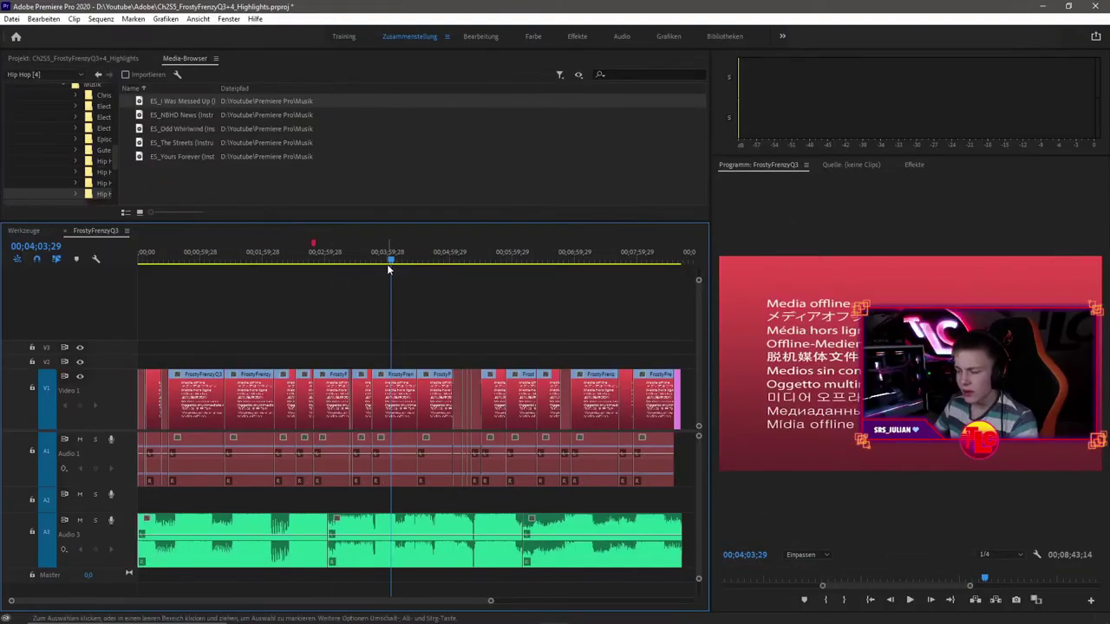
pyautogui.moveTo(371, 621)
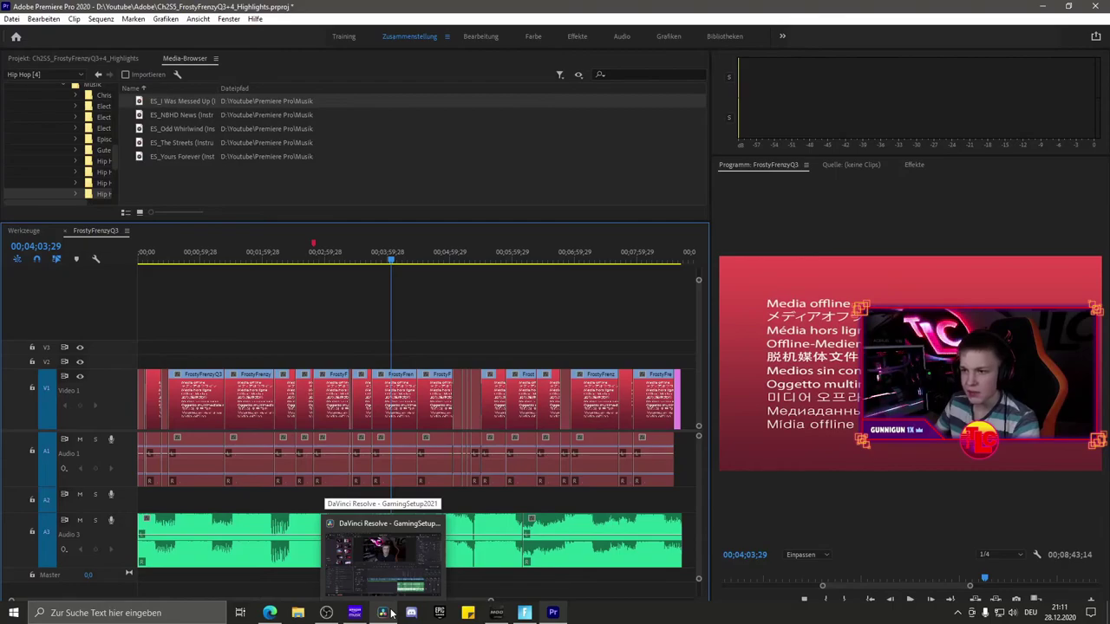
# Zoom in closer on the FrostyFrenzyQ3 timeline in Premiere Pro
pyautogui.scroll(3, 397, 286)
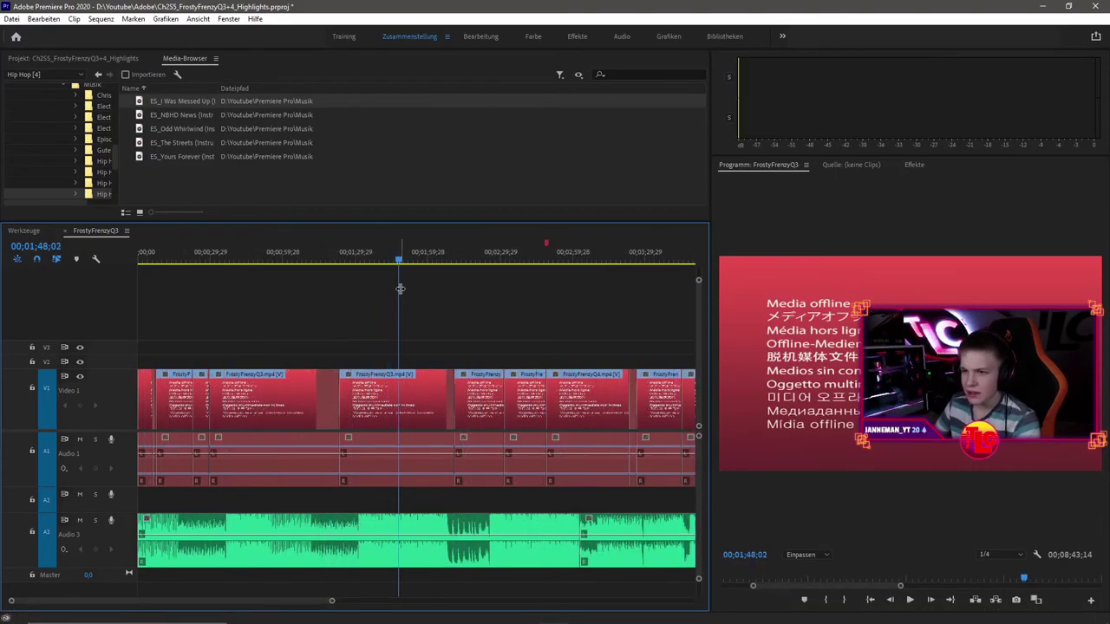